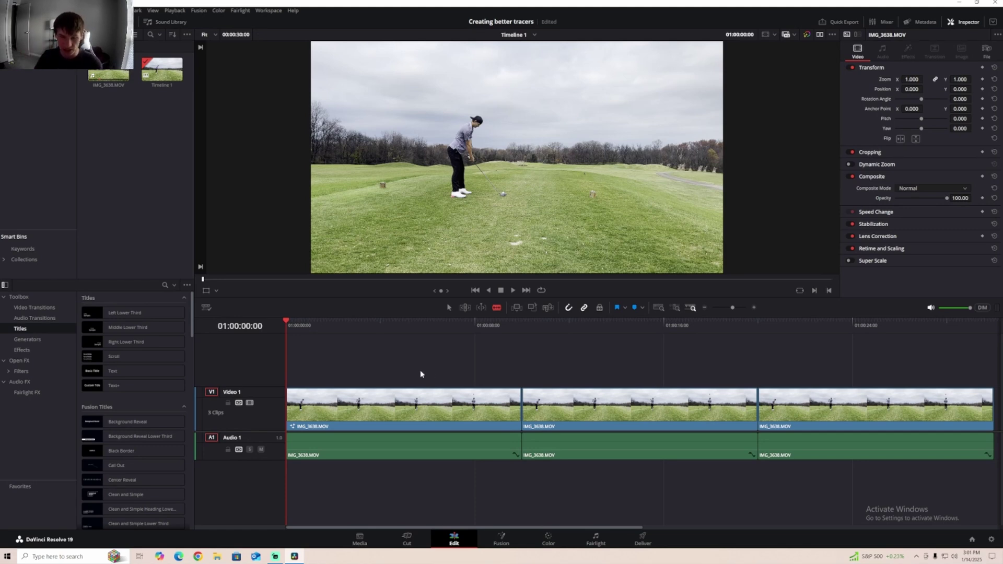
- Open the first golf clip in the Fusion page, add a Paint node after MediaIn1 and choose the Polyline Stroke tool
{"action": "left_click", "coordinate": [499, 538]}
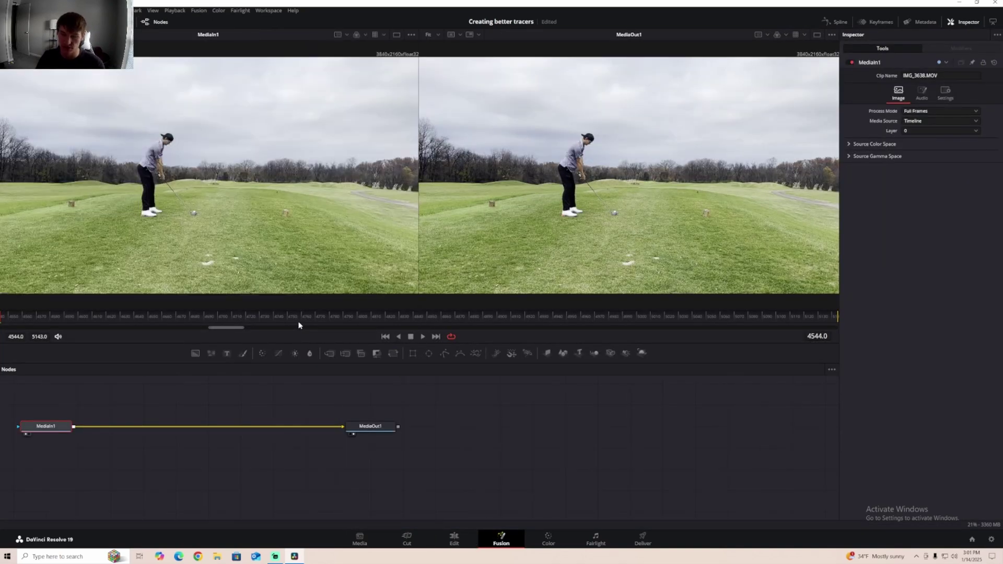
{"action": "left_click", "coordinate": [244, 354]}
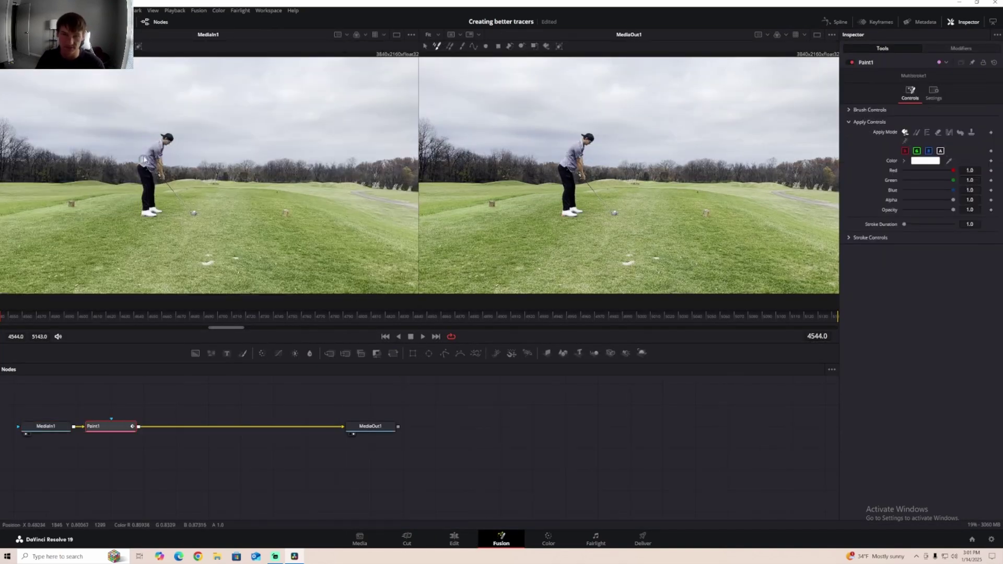
{"action": "left_click", "coordinate": [472, 46]}
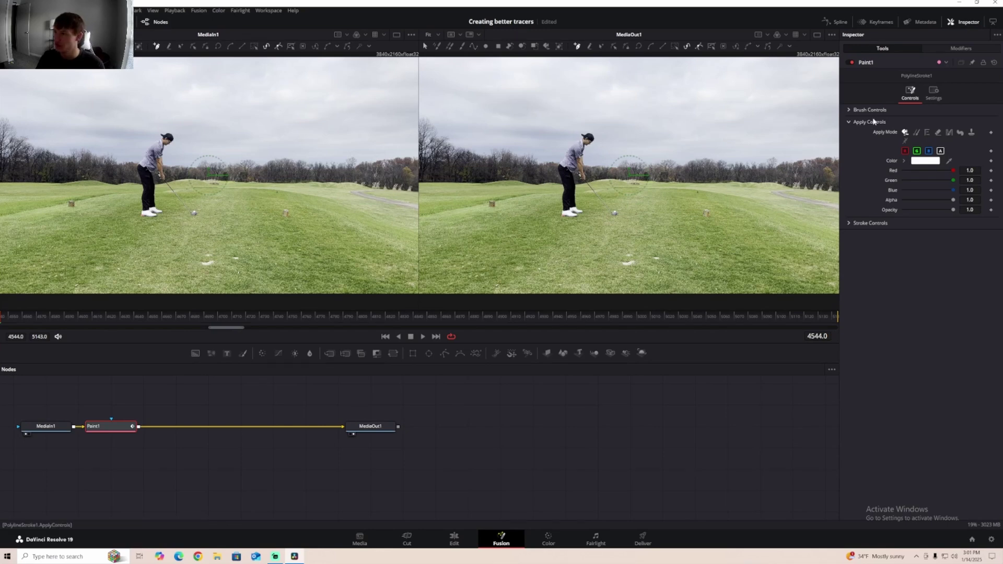
- Set the polyline stroke's brush size to 0.005
{"action": "left_click", "coordinate": [849, 110]}
{"action": "left_click", "coordinate": [978, 140]}
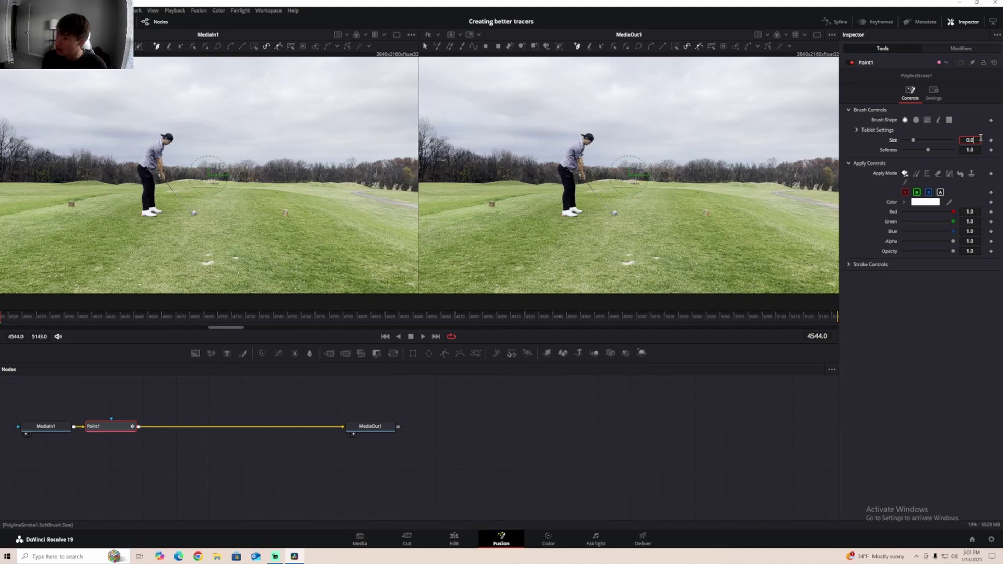
{"action": "type", "text": "0.0"}
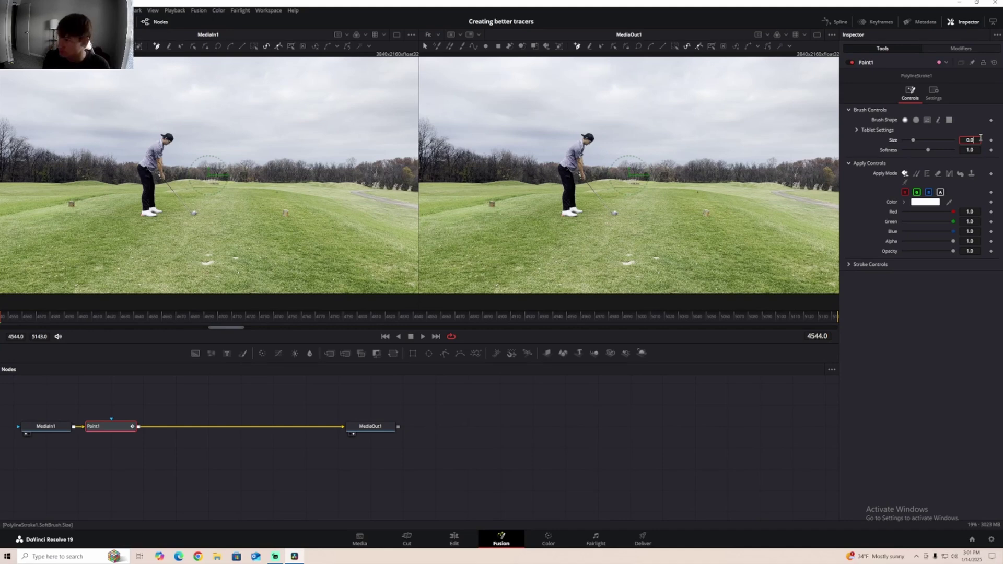
{"action": "type", "text": "05"}
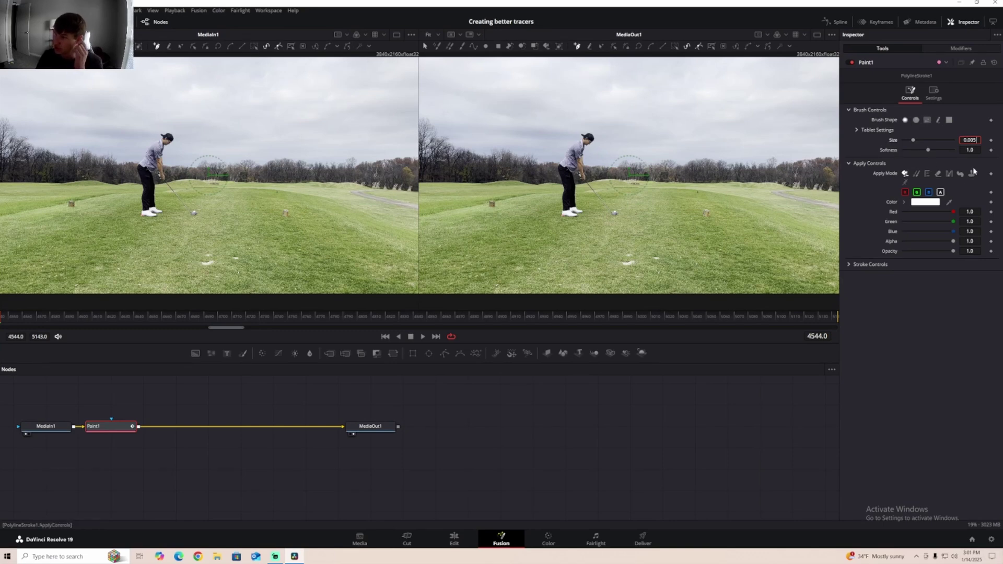
- Set the stroke color to the basic dark red and reduce its Write On end to 0.0
{"action": "left_click", "coordinate": [918, 203]}
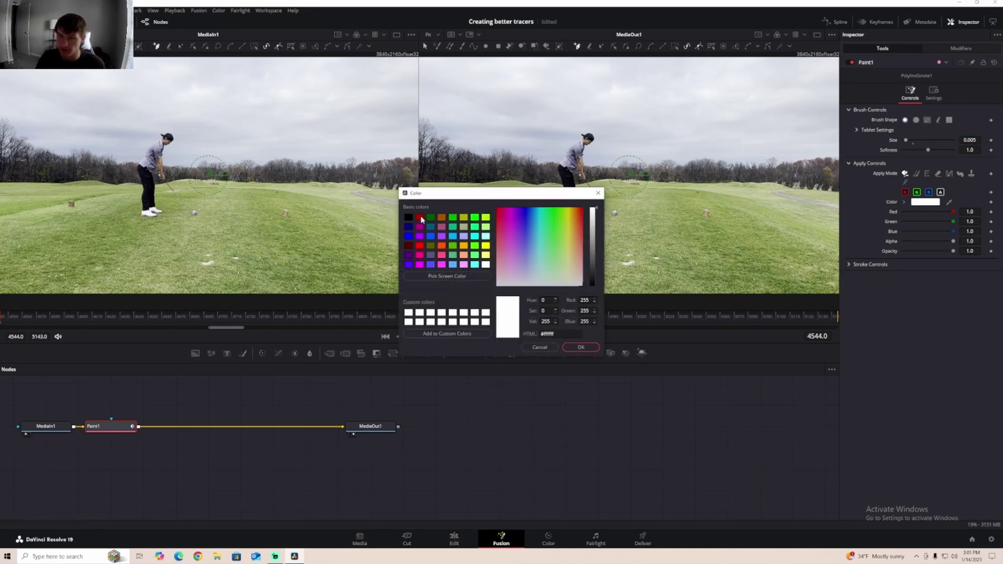
{"action": "left_click", "coordinate": [420, 218]}
{"action": "left_click", "coordinate": [581, 348]}
{"action": "left_click", "coordinate": [850, 265]}
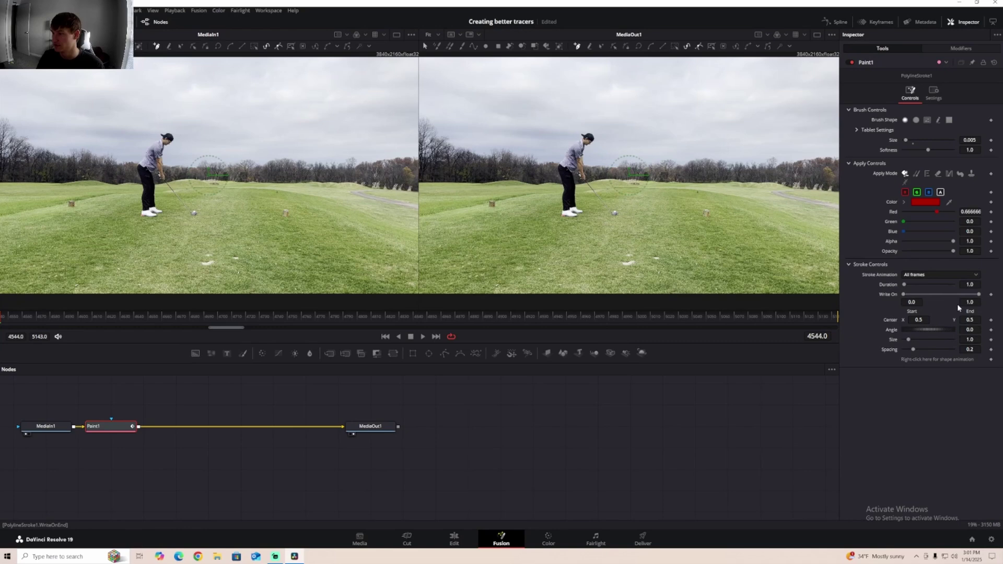
{"action": "left_click_drag", "start_coordinate": [979, 294], "coordinate": [908, 294]}
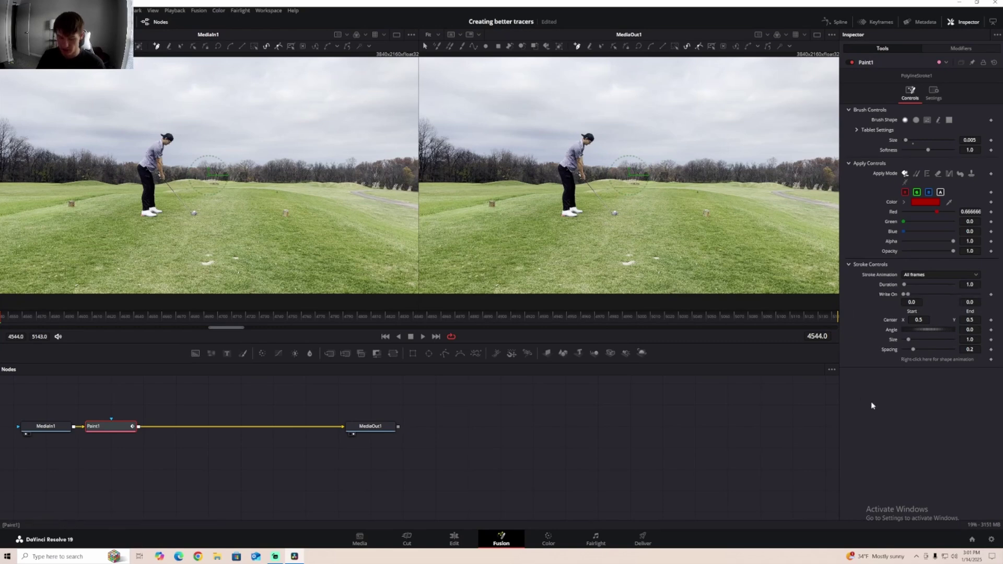
- Play the clip up to the moment of impact at frame 4628 and magnify the output view to 100%
{"action": "key", "text": "space"}
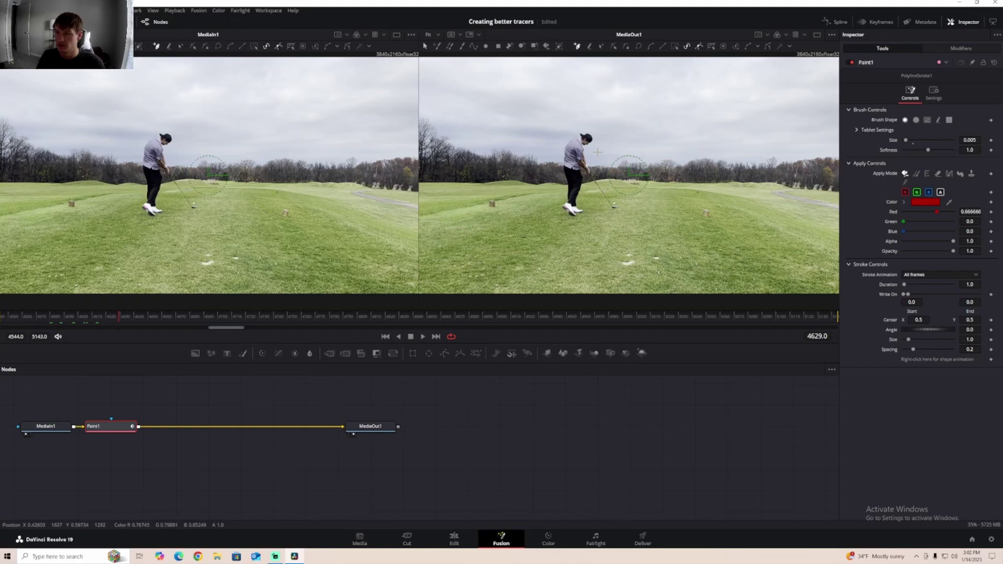
{"action": "key", "text": "space"}
{"action": "left_click", "coordinate": [439, 35]}
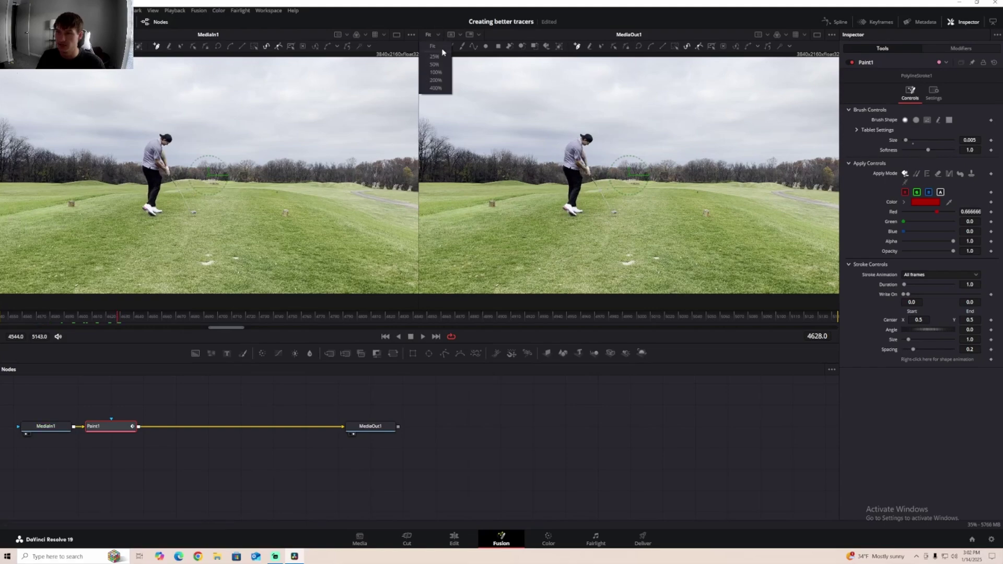
{"action": "left_click", "coordinate": [441, 76]}
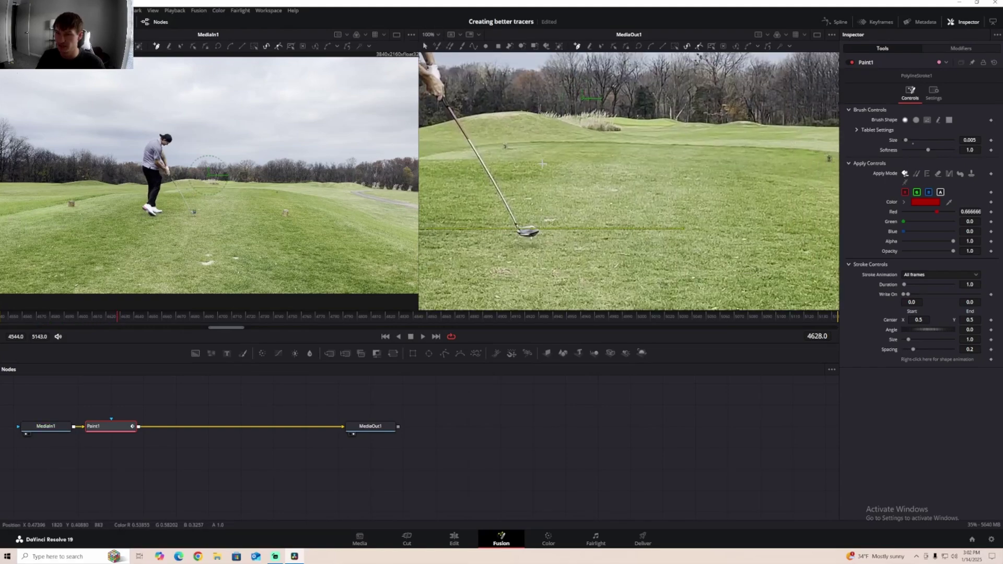
{"action": "scroll", "coordinate": [531, 233], "scroll_direction": "up", "scroll_amount": 5}
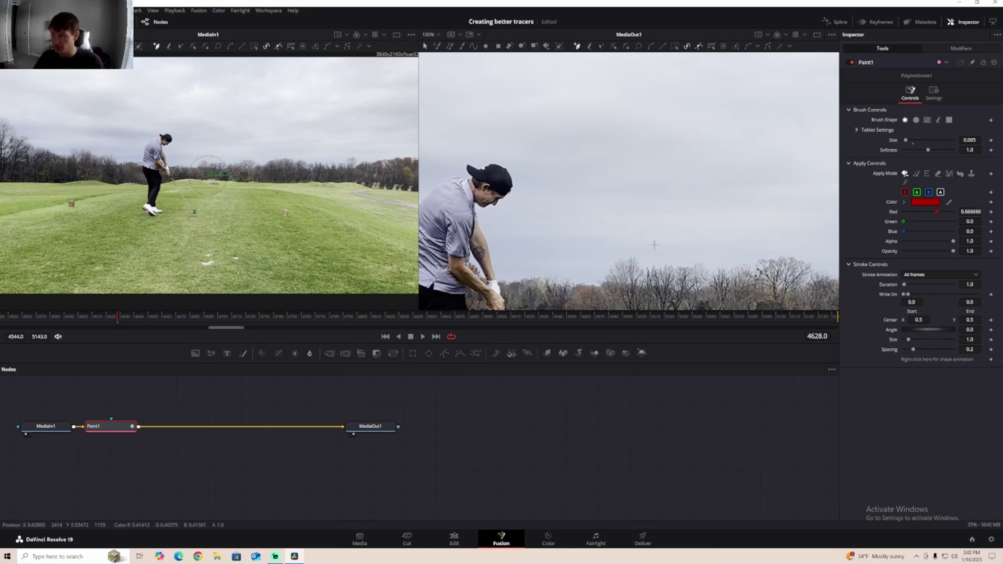
- Step frame by frame from impact through the follow-through to examine the ball's flight path
{"action": "key", "text": "Right"}
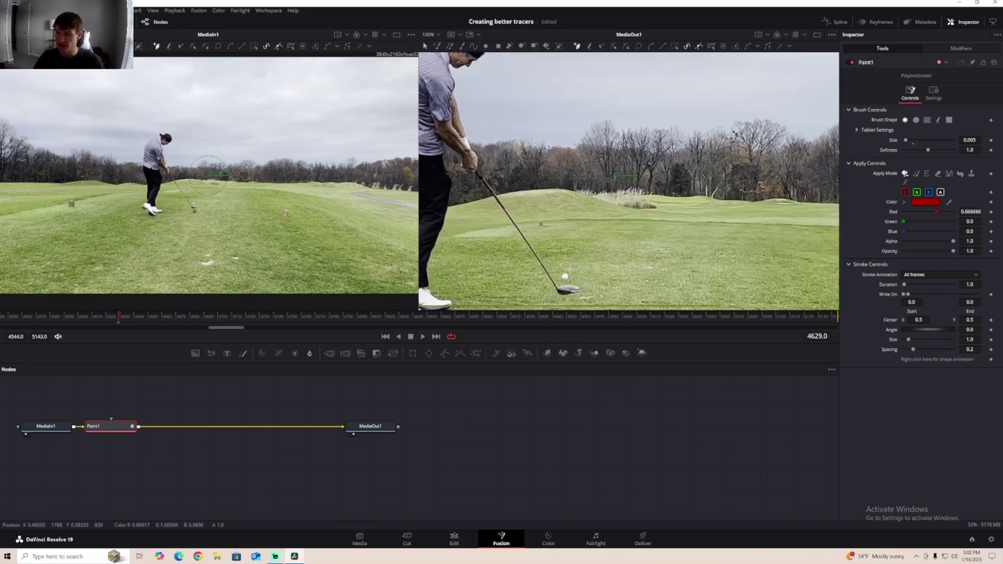
{"action": "key", "text": "Right"}
{"action": "key", "text": "Right"}
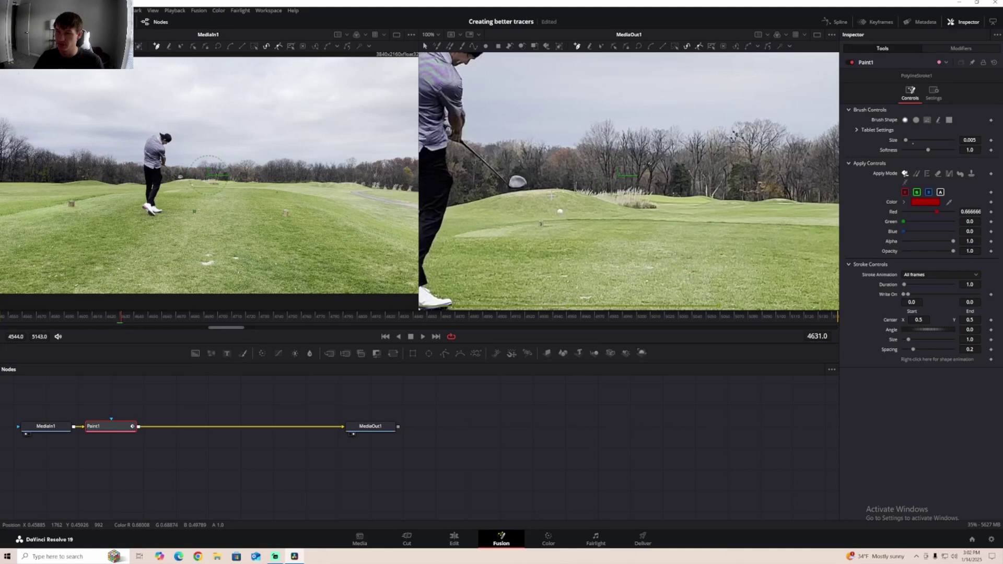
{"action": "key", "text": "Right"}
{"action": "key", "text": "Right"}
{"action": "key", "text": "Right"}
{"action": "key", "text": "Right"}
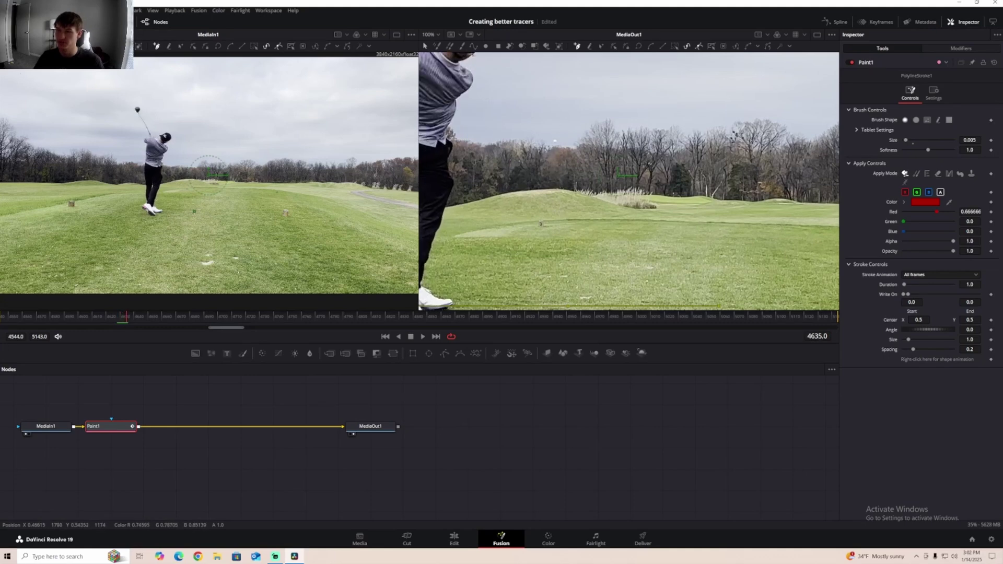
{"action": "scroll", "coordinate": [593, 148], "scroll_direction": "up", "scroll_amount": 3}
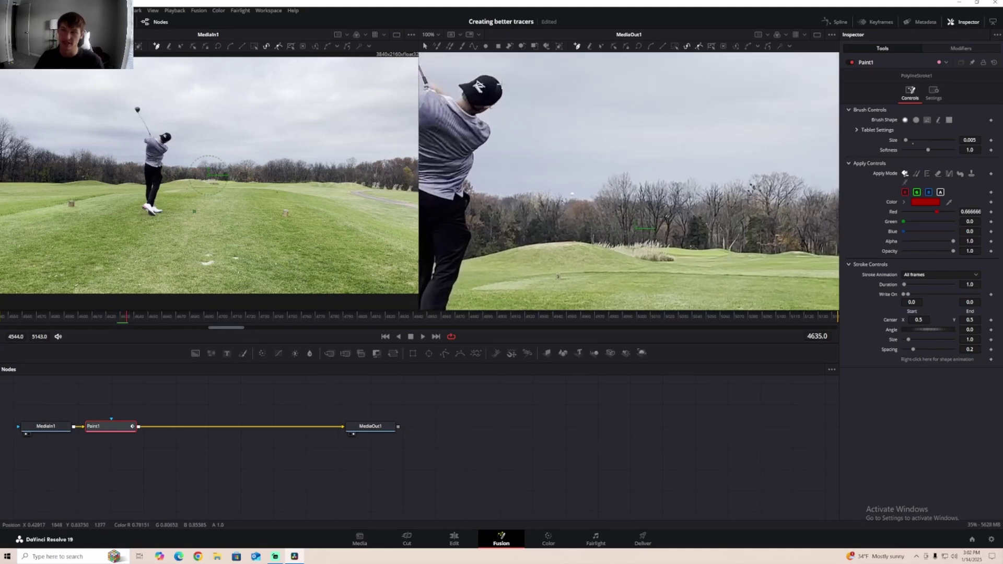
{"action": "scroll", "coordinate": [558, 155], "scroll_direction": "up", "scroll_amount": 2}
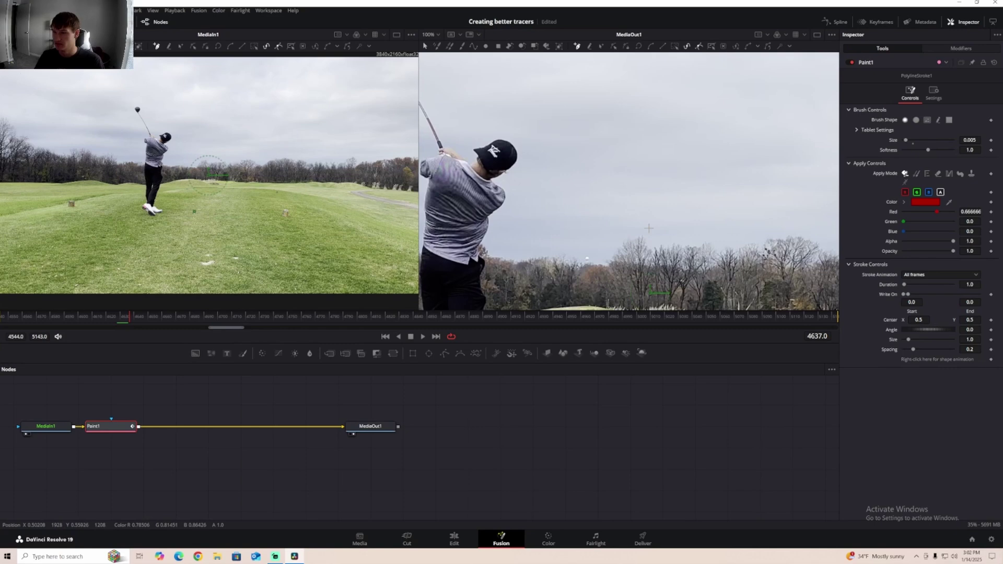
{"action": "key", "text": "Right"}
{"action": "key", "text": "Right"}
{"action": "key", "text": "Right"}
{"action": "key", "text": "Right"}
{"action": "key", "text": "Right"}
{"action": "key", "text": "Right"}
{"action": "key", "text": "Right"}
{"action": "key", "text": "Right"}
{"action": "key", "text": "Right"}
{"action": "key", "text": "Right"}
{"action": "key", "text": "Right"}
{"action": "key", "text": "Right"}
{"action": "key", "text": "Right"}
{"action": "key", "text": "Right"}
{"action": "key", "text": "Right"}
{"action": "key", "text": "Right"}
{"action": "key", "text": "Right"}
{"action": "key", "text": "Right"}
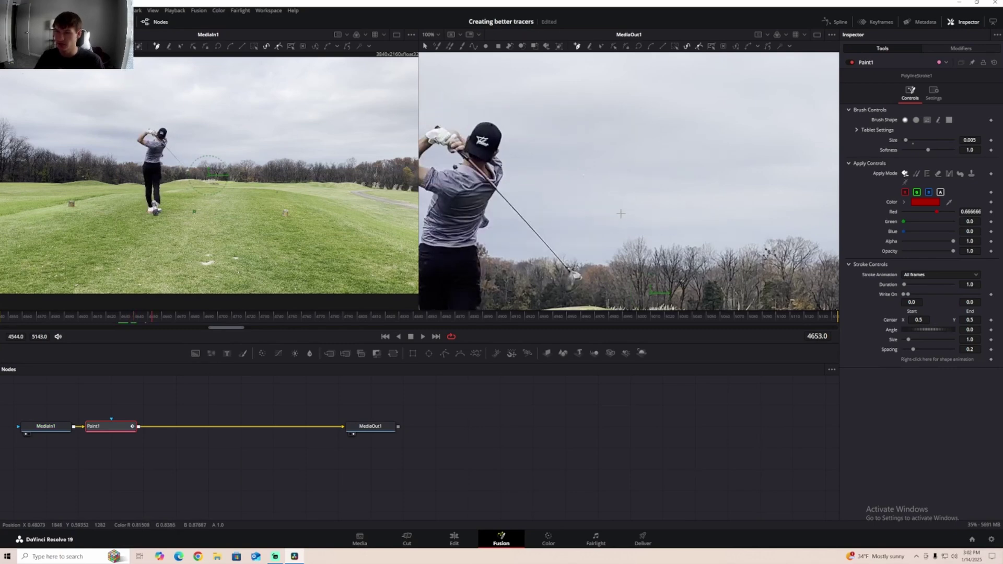
{"action": "key", "text": "Right"}
{"action": "key", "text": "Right"}
{"action": "key", "text": "Right"}
{"action": "key", "text": "Right"}
{"action": "key", "text": "Right"}
{"action": "key", "text": "Right"}
{"action": "key", "text": "Right"}
{"action": "key", "text": "Right"}
{"action": "key", "text": "Right"}
{"action": "key", "text": "Right"}
{"action": "key", "text": "Right"}
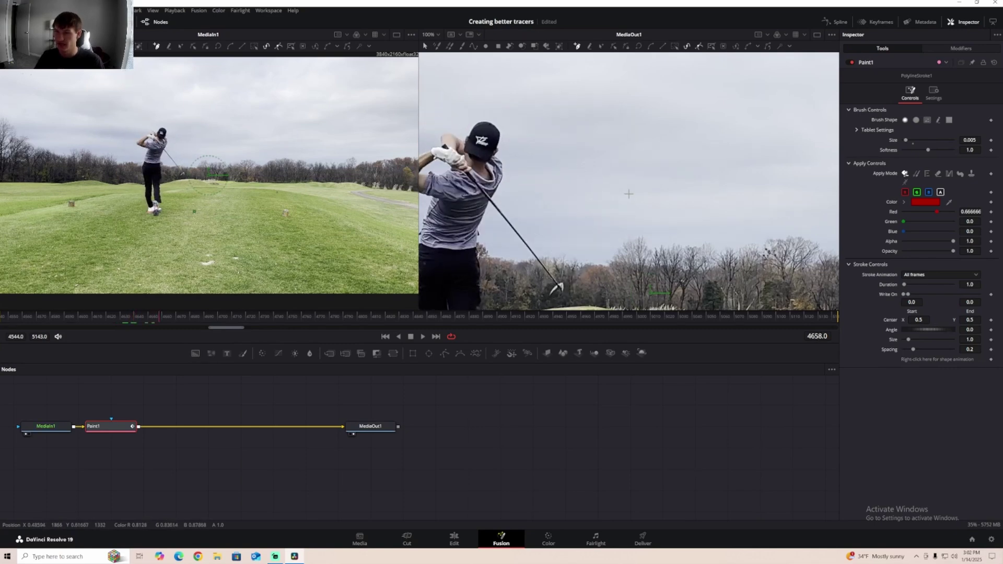
{"action": "key", "text": "Right"}
{"action": "key", "text": "Right"}
{"action": "key", "text": "Right"}
{"action": "key", "text": "Right"}
{"action": "key", "text": "Right"}
{"action": "key", "text": "Right"}
{"action": "key", "text": "Right"}
{"action": "key", "text": "Right"}
{"action": "key", "text": "Right"}
{"action": "key", "text": "Right"}
{"action": "key", "text": "Right"}
{"action": "key", "text": "Right"}
{"action": "key", "text": "Right"}
{"action": "key", "text": "Right"}
{"action": "key", "text": "Right"}
{"action": "key", "text": "Right"}
{"action": "key", "text": "Right"}
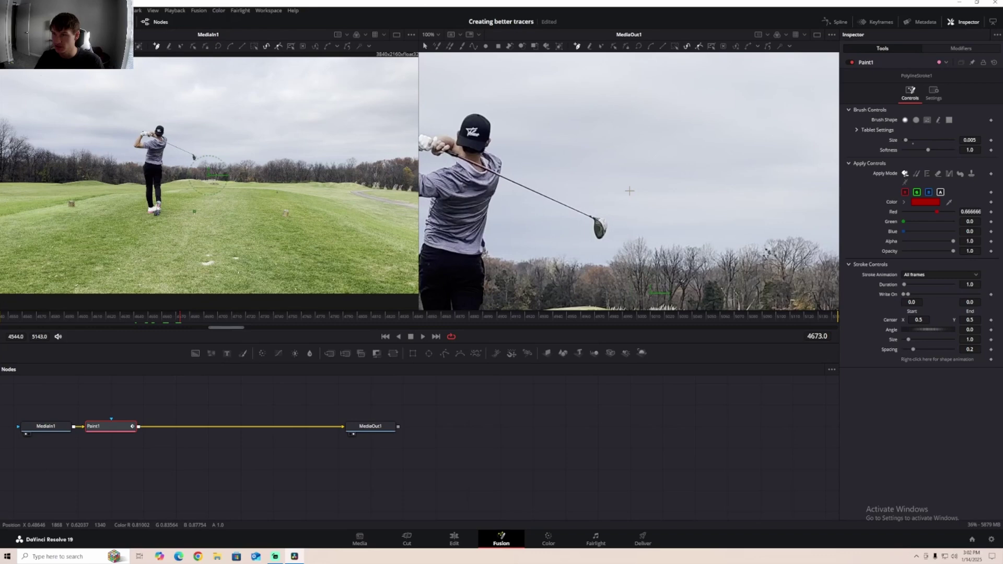
- Draw the rising part of the tracer stroke from the tee up into the sky along the ball's path
{"action": "left_click", "coordinate": [583, 135]}
{"action": "left_click", "coordinate": [593, 301]}
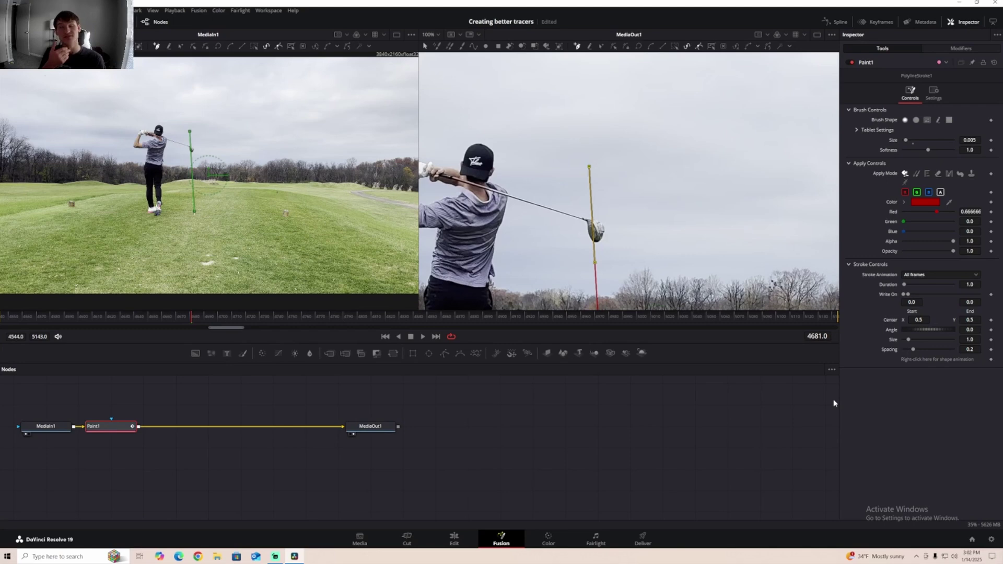
- Extend the tracer stroke down to the distant fairway and bend its peak and descent into a smooth arc, undoing the last adjustment
{"action": "scroll", "coordinate": [586, 171], "scroll_direction": "up", "scroll_amount": 2}
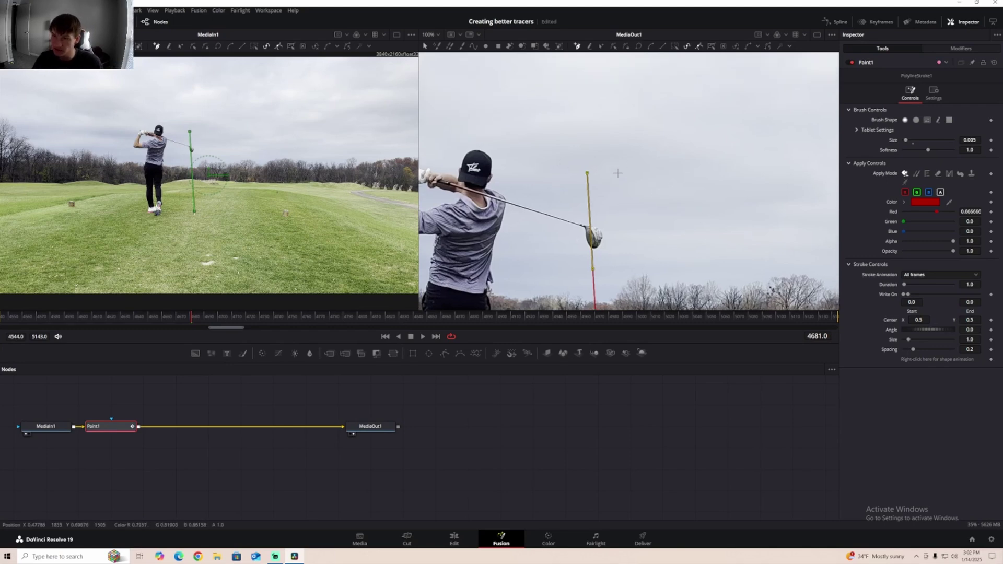
{"action": "left_click", "coordinate": [430, 34]}
{"action": "left_click", "coordinate": [436, 64]}
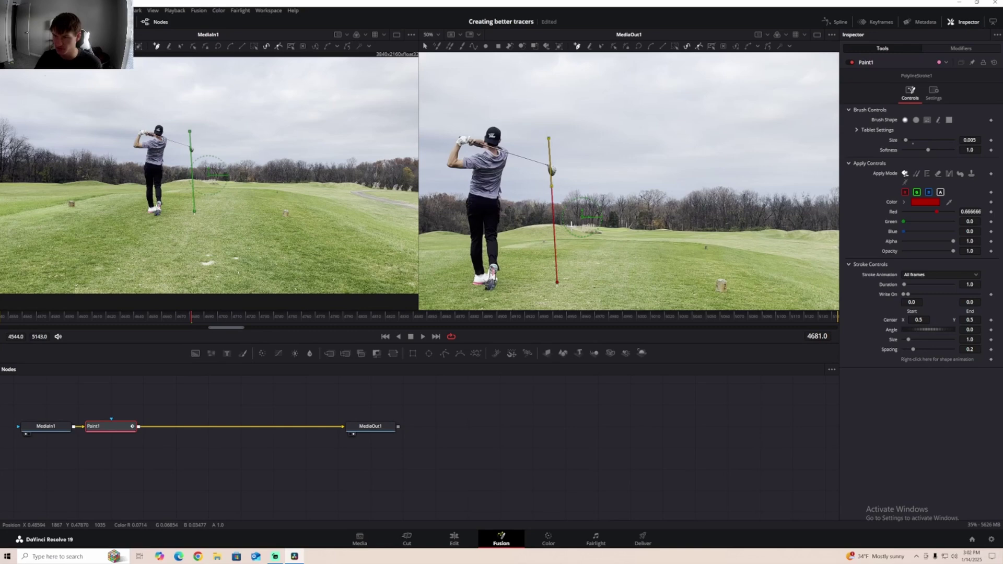
{"action": "left_click", "coordinate": [564, 199]}
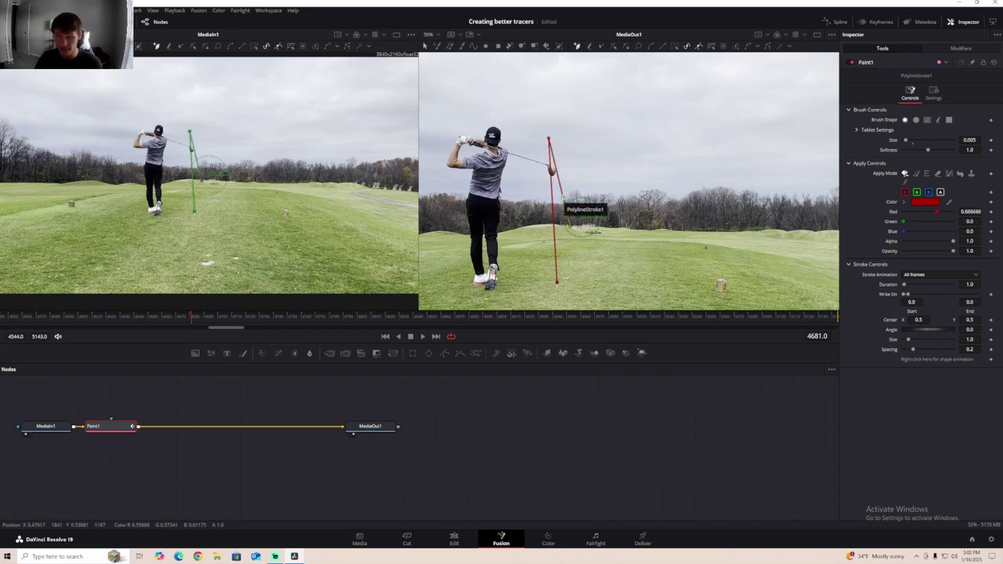
{"action": "left_click_drag", "start_coordinate": [563, 200], "coordinate": [570, 178]}
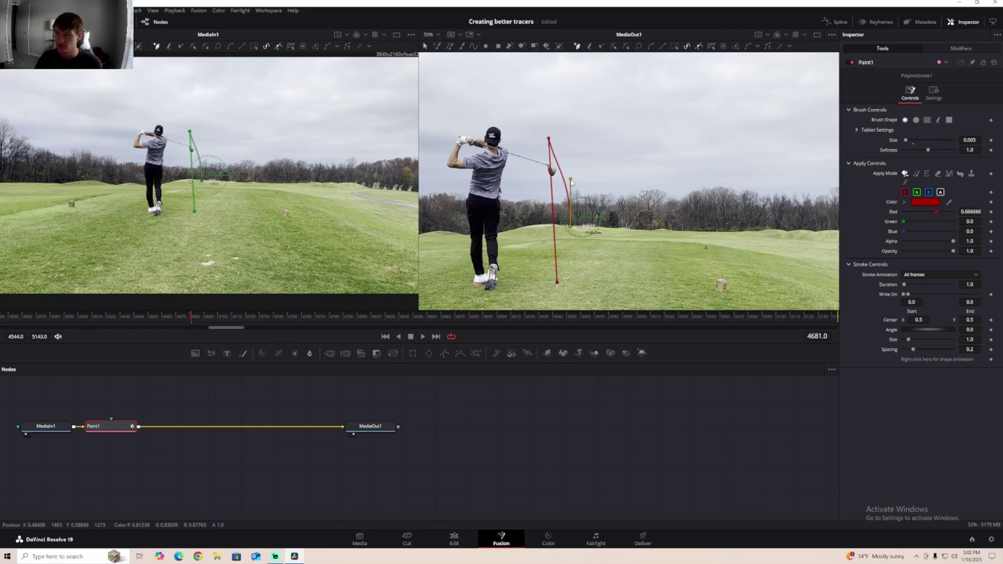
{"action": "left_click", "coordinate": [550, 140]}
{"action": "left_click_drag", "start_coordinate": [549, 138], "coordinate": [554, 122]}
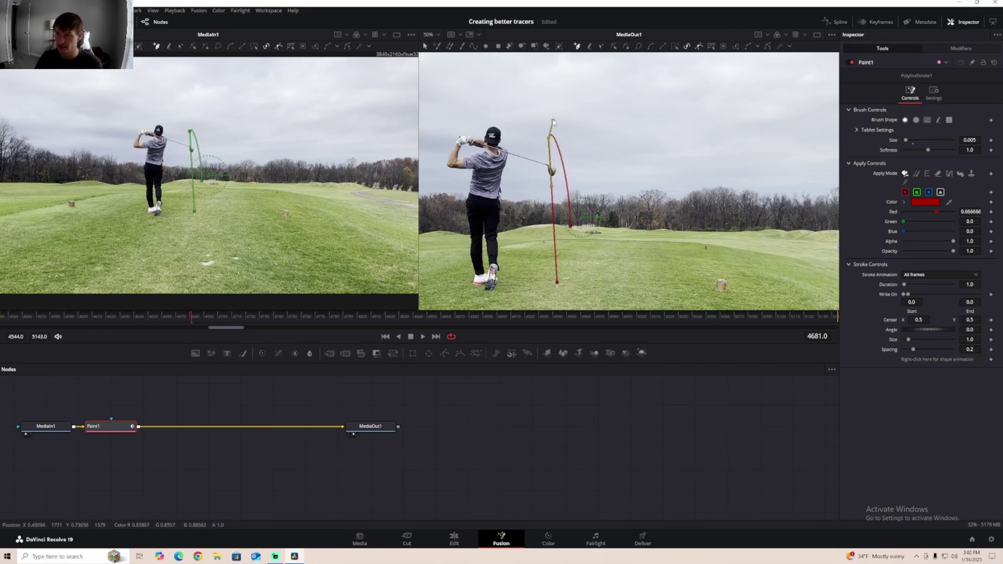
{"action": "key", "text": "ctrl+z"}
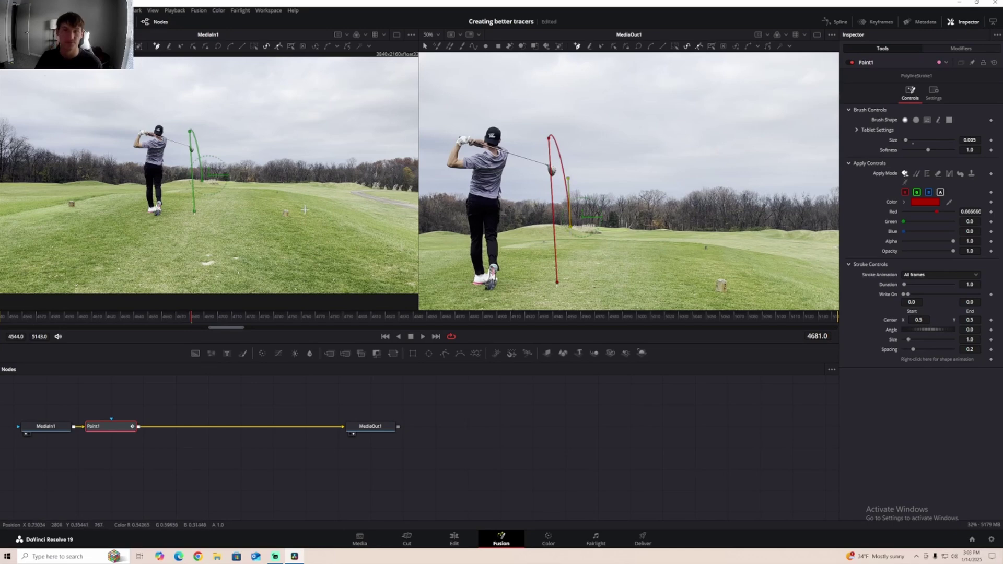
- Keyframe the stroke's Write On end at 0.0 at impact on frame 4628 and at 0.122 on frame 4630
{"action": "left_click_drag", "start_coordinate": [189, 320], "coordinate": [119, 323]}
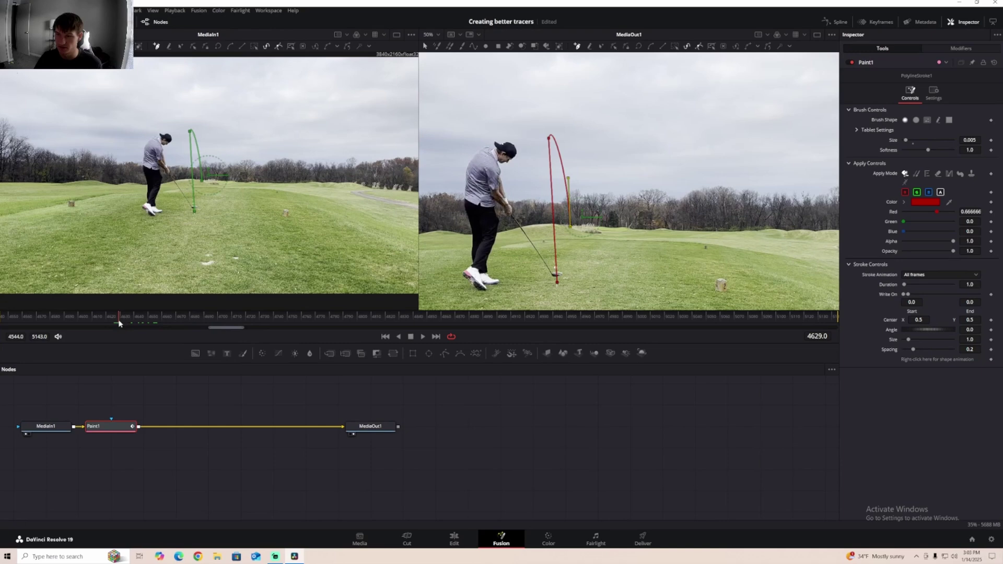
{"action": "key", "text": "Left"}
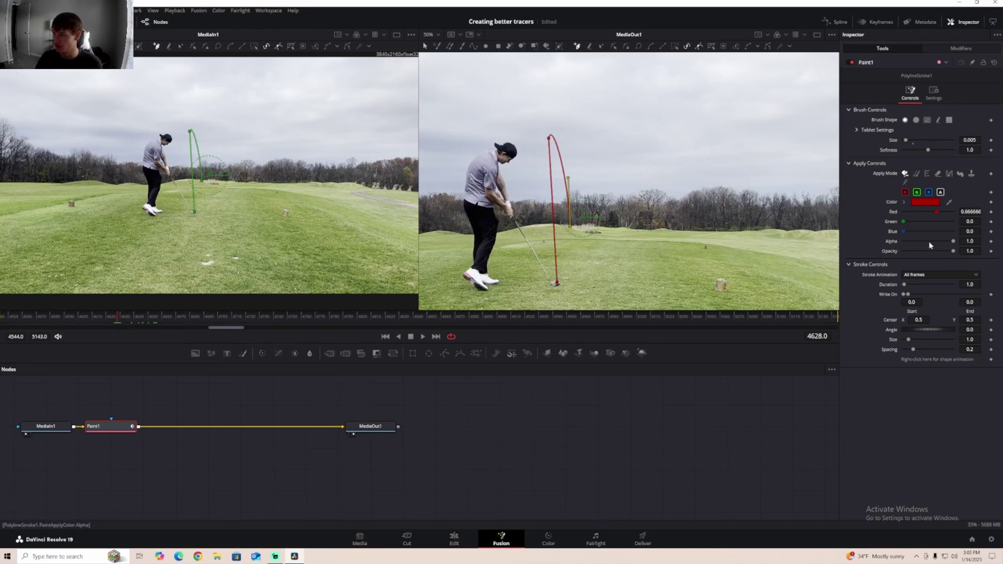
{"action": "key", "text": "Right"}
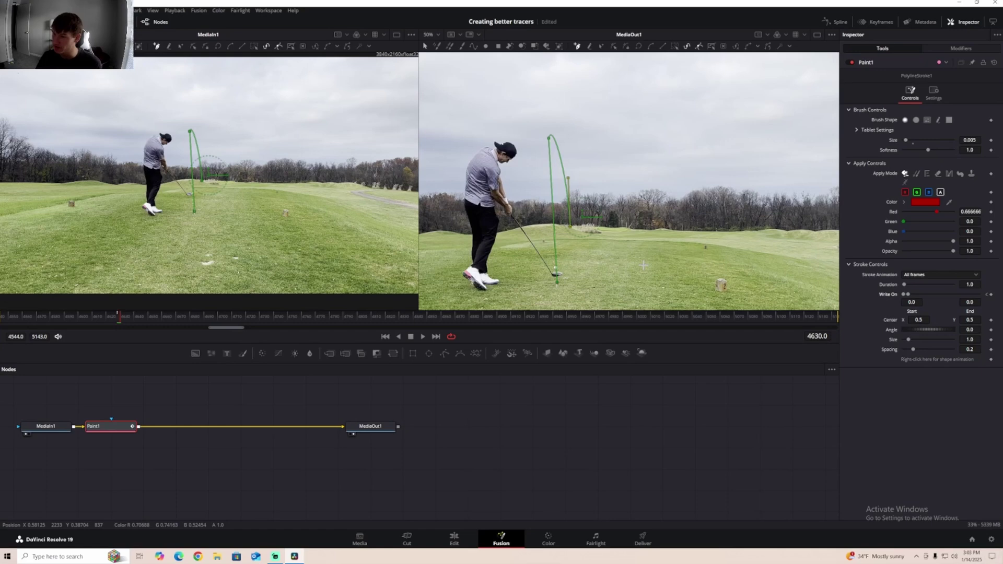
{"action": "key", "text": "Right"}
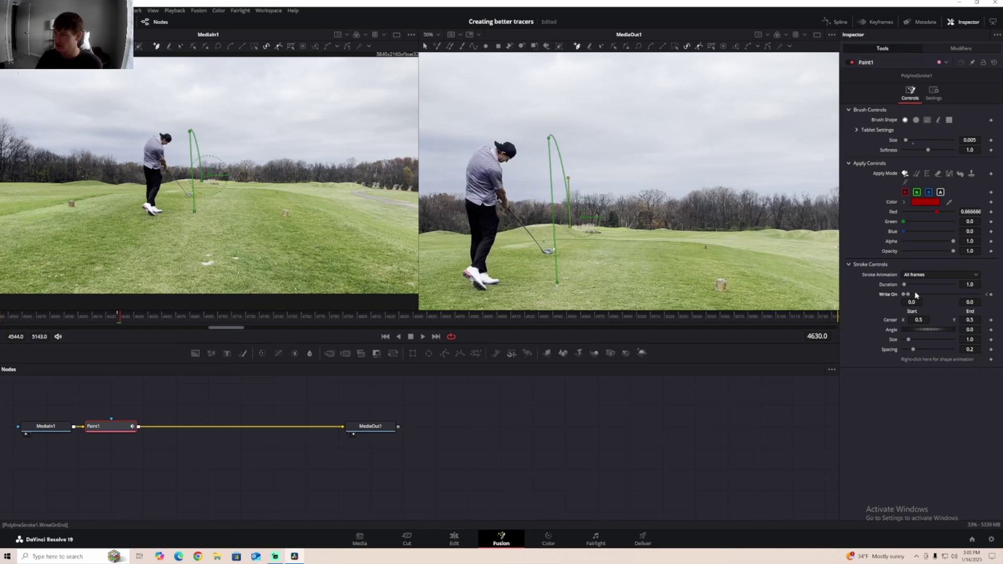
{"action": "left_click_drag", "start_coordinate": [908, 295], "coordinate": [916, 297]}
- Play onward through the ball's climb, keyframing the Write On end at 0.433 on frame 4641 and raising it to 0.6 further on
{"action": "key", "text": "space"}
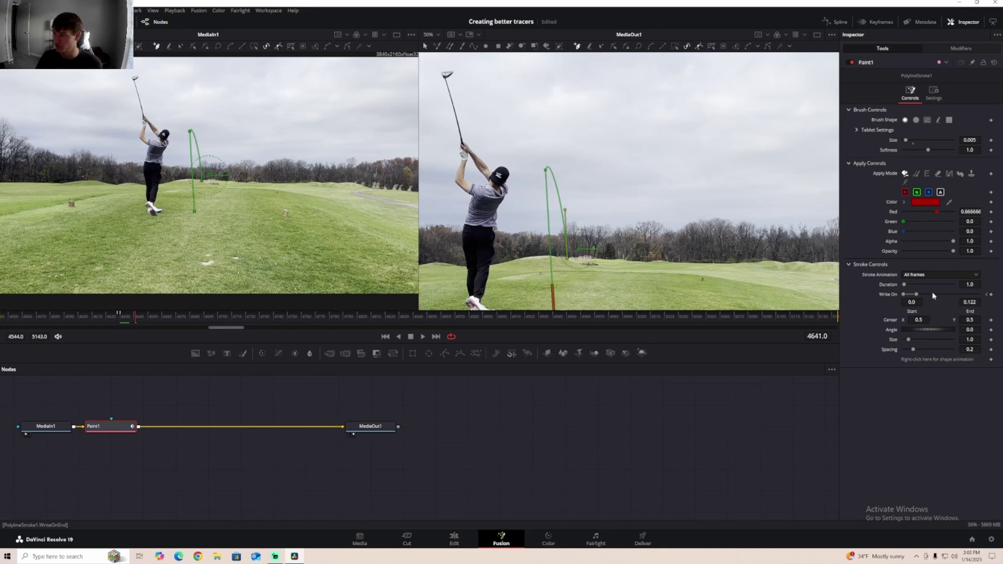
{"action": "left_click_drag", "start_coordinate": [916, 294], "coordinate": [939, 295]}
{"action": "key", "text": "space"}
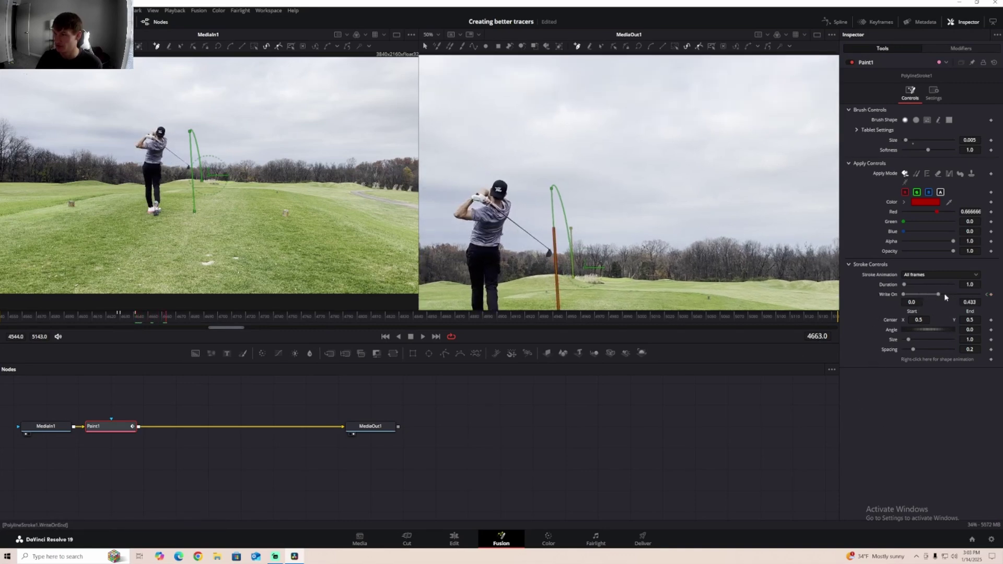
{"action": "left_click_drag", "start_coordinate": [941, 294], "coordinate": [951, 294]}
- Advance to frame 4961, well into the follow-through, and set the stroke's Write On end to 1.0 to complete the tracer
{"action": "key", "text": "Right"}
{"action": "key", "text": "Right"}
{"action": "key", "text": "Right"}
{"action": "key", "text": "Right"}
{"action": "key", "text": "Right"}
{"action": "key", "text": "Right"}
{"action": "key", "text": "Right"}
{"action": "key", "text": "Right"}
{"action": "key", "text": "Right"}
{"action": "key", "text": "Right"}
{"action": "left_click_drag", "start_coordinate": [217, 317], "coordinate": [581, 324]}
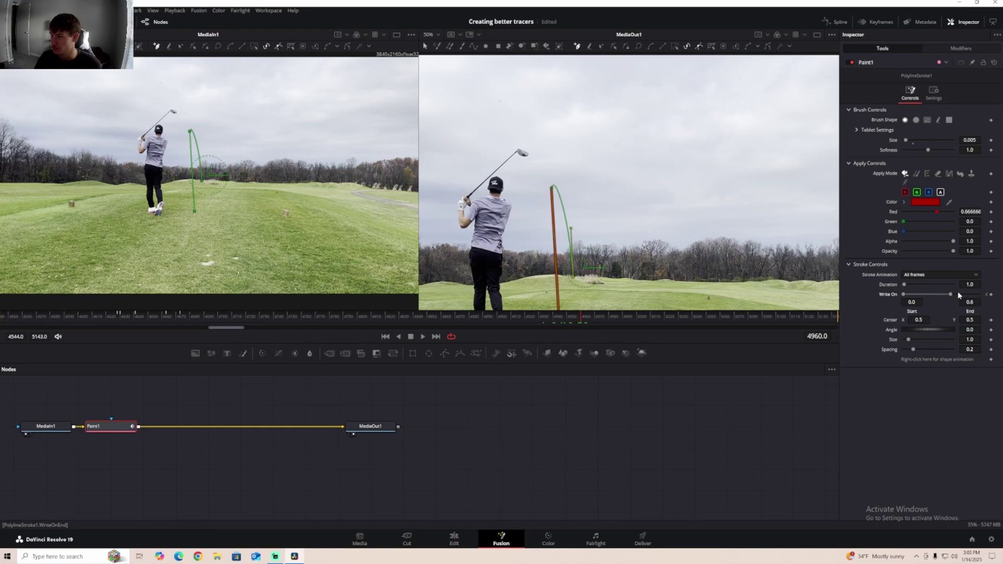
{"action": "left_click_drag", "start_coordinate": [953, 298], "coordinate": [979, 295]}
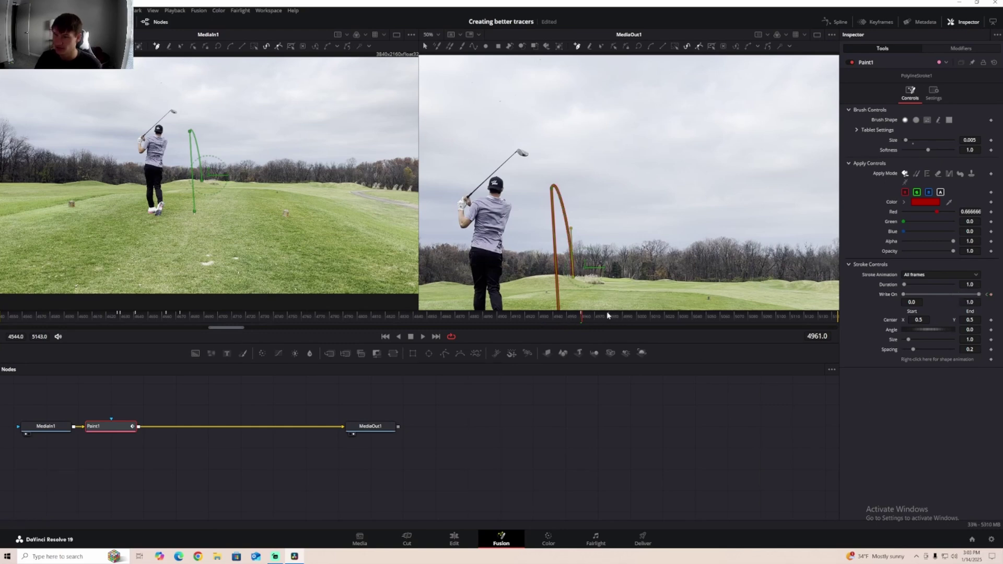
- Keyframe the fully drawn stroke's Write On at frame 5008, and raise its Write On start to 1.0 at frame 5083
{"action": "left_click_drag", "start_coordinate": [606, 312], "coordinate": [652, 317]}
{"action": "left_click", "coordinate": [988, 295]}
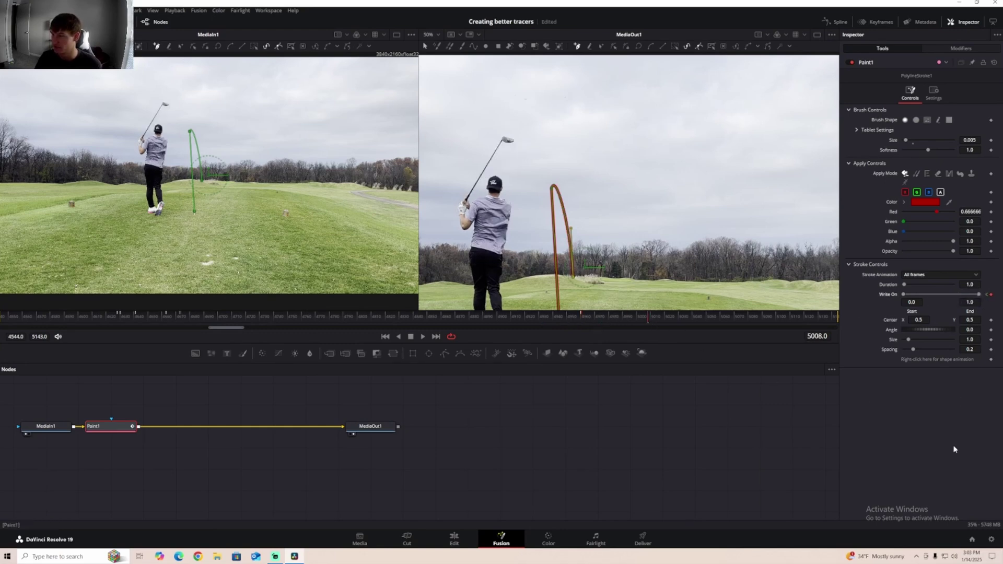
{"action": "left_click", "coordinate": [752, 316]}
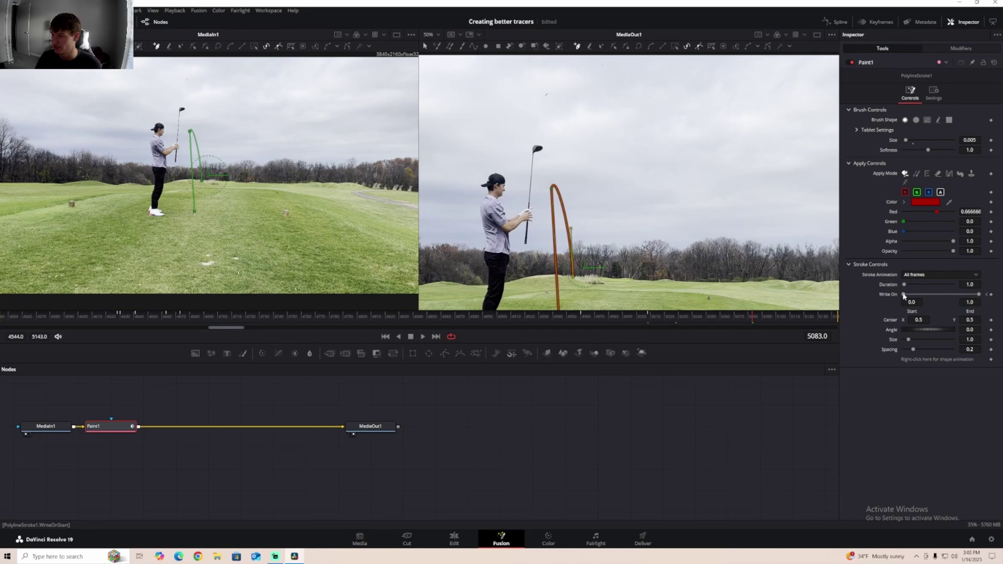
- Return to the edit timeline and play the clip full screen from the beginning to check the tracer's timing
{"action": "left_click", "coordinate": [457, 540]}
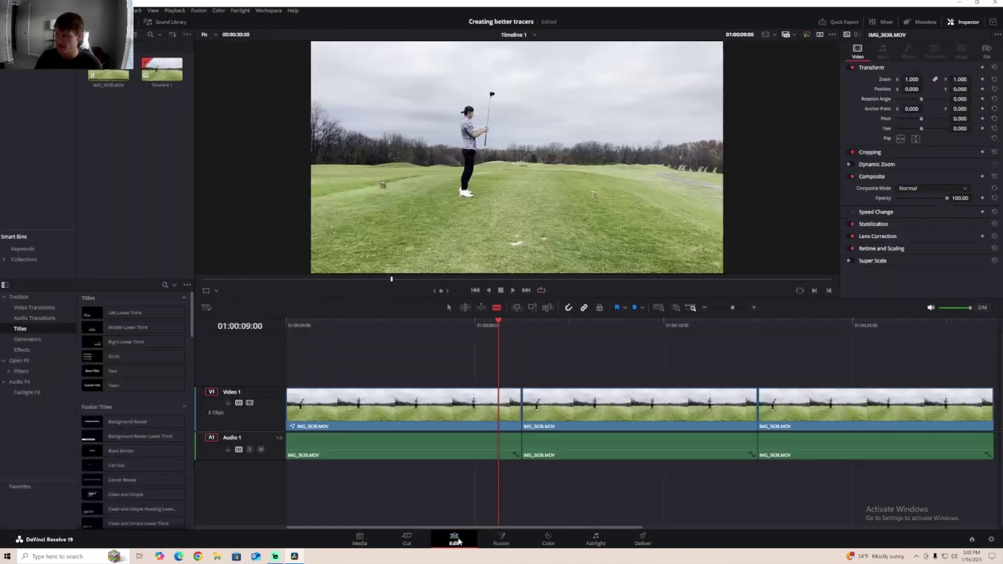
{"action": "key", "text": "Home"}
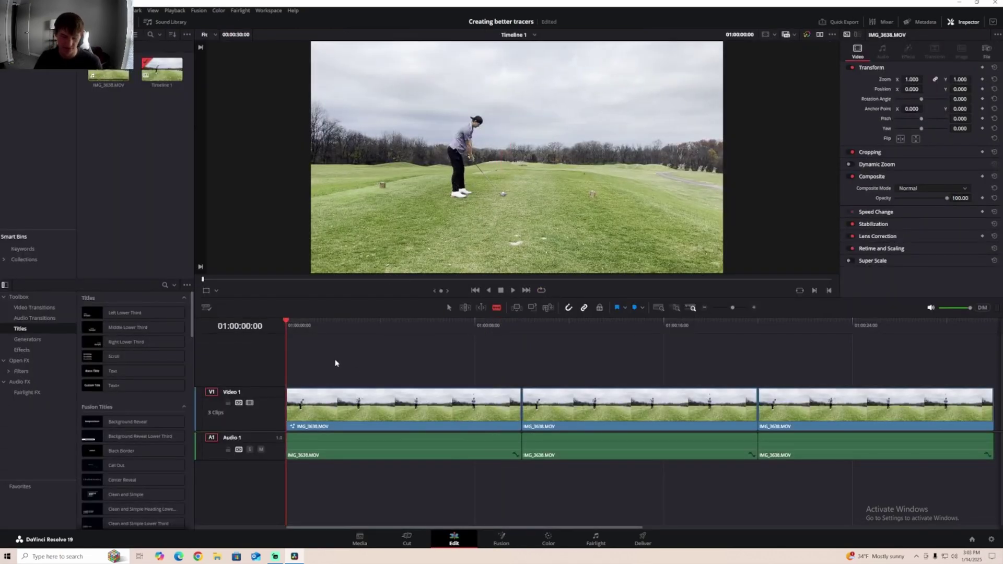
{"action": "key", "text": "ctrl+f"}
{"action": "key", "text": "space"}
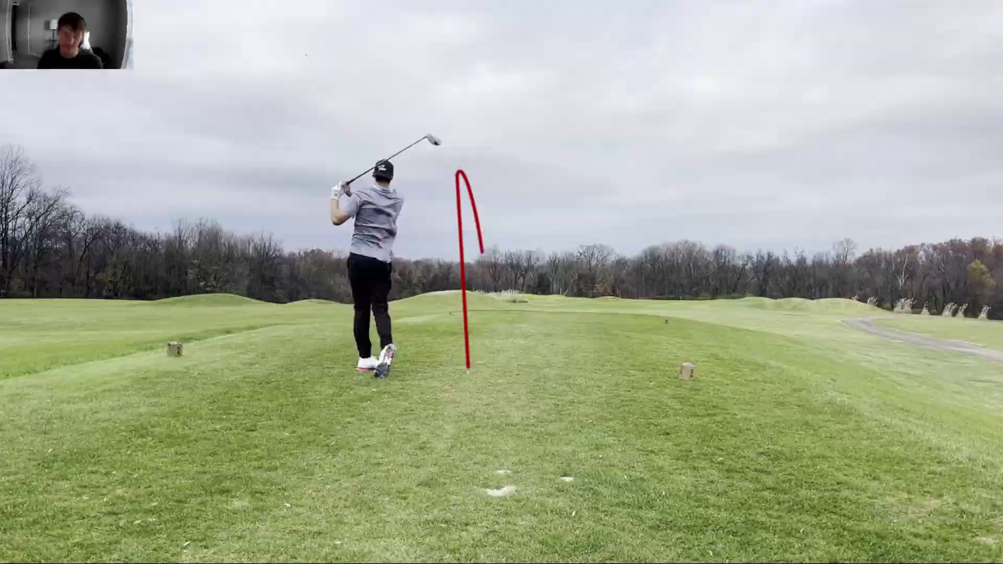
{"action": "key", "text": "Escape"}
{"action": "key", "text": "space"}
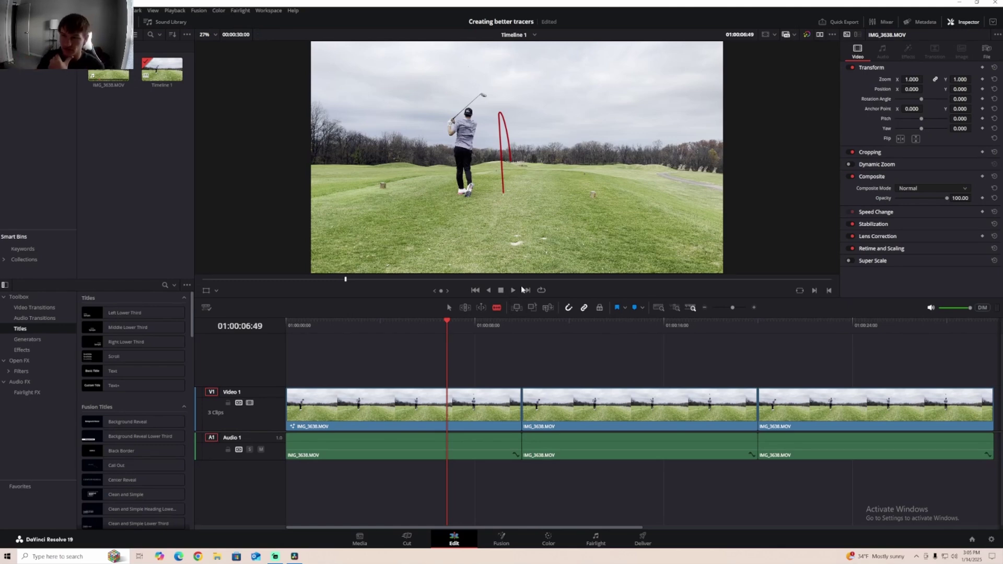
- Reopen the clip's Fusion composition and raise the stroke's Write On end at frame 4633, just after the frame 4630 keyframe
{"action": "left_click_drag", "start_coordinate": [459, 328], "coordinate": [303, 327]}
{"action": "left_click", "coordinate": [498, 546]}
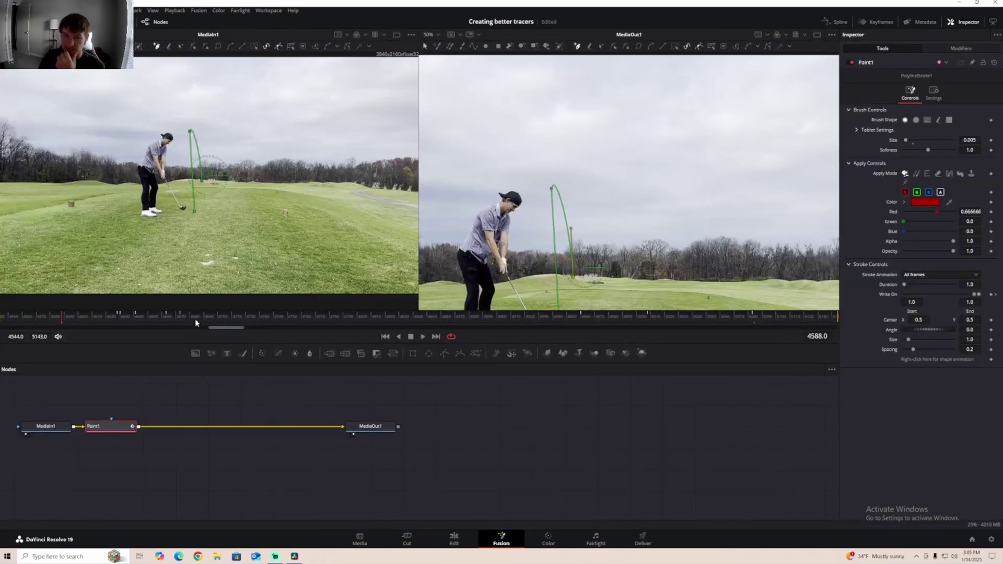
{"action": "left_click", "coordinate": [996, 294]}
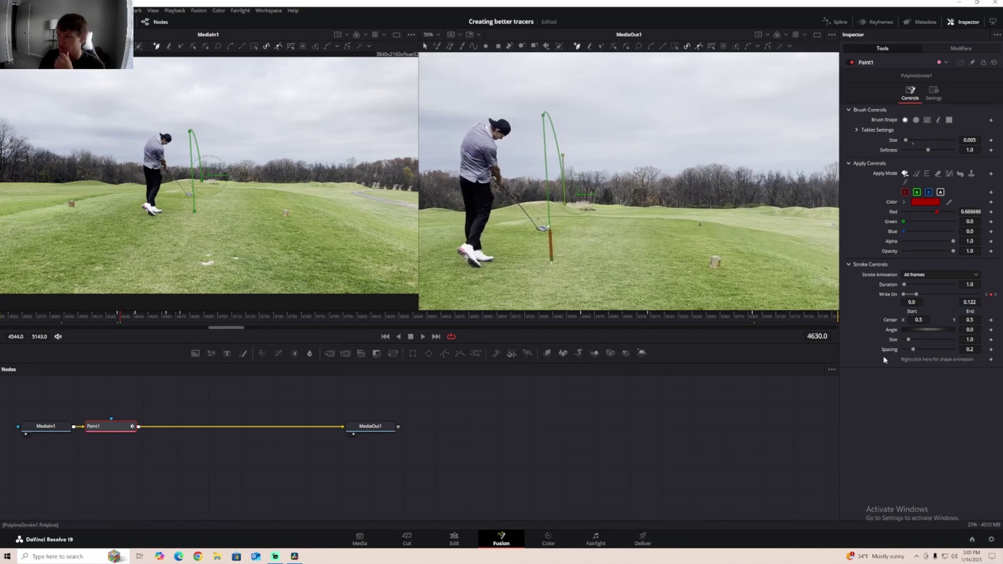
{"action": "key", "text": "Right"}
{"action": "key", "text": "Right"}
{"action": "key", "text": "Right"}
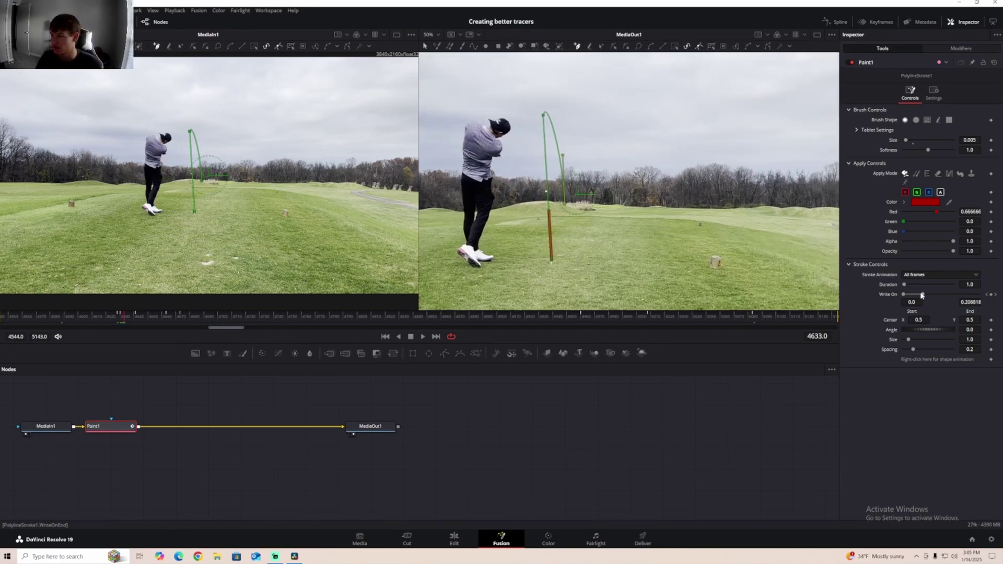
{"action": "left_click_drag", "start_coordinate": [923, 294], "coordinate": [929, 297]}
- Raise the Write On end slightly a few frames before the 4641 keyframe, and play through the ball's climb
{"action": "key", "text": "Right"}
{"action": "key", "text": "Right"}
{"action": "key", "text": "Right"}
{"action": "key", "text": "Right"}
{"action": "key", "text": "Right"}
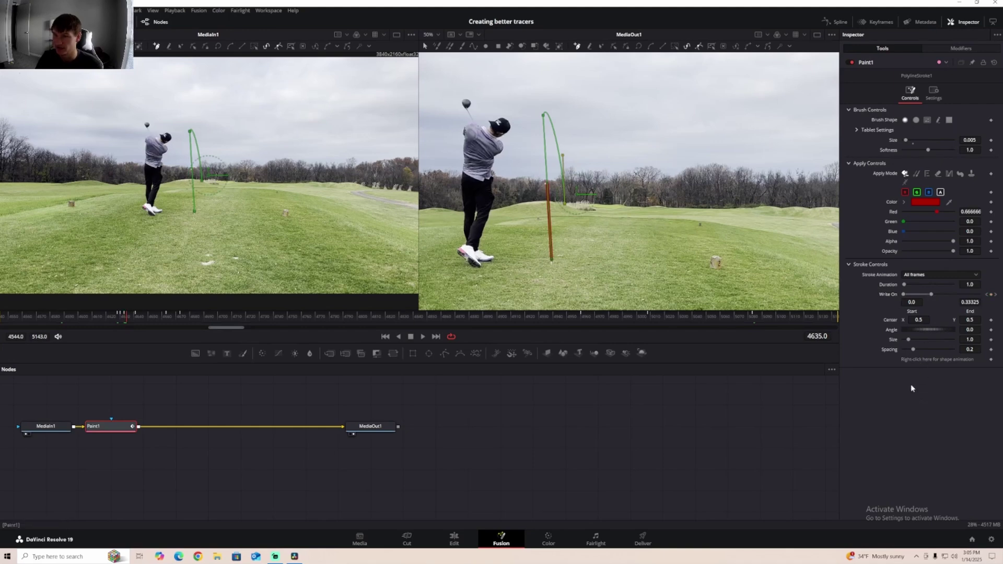
{"action": "left_click_drag", "start_coordinate": [935, 295], "coordinate": [936, 296]}
{"action": "key", "text": "space"}
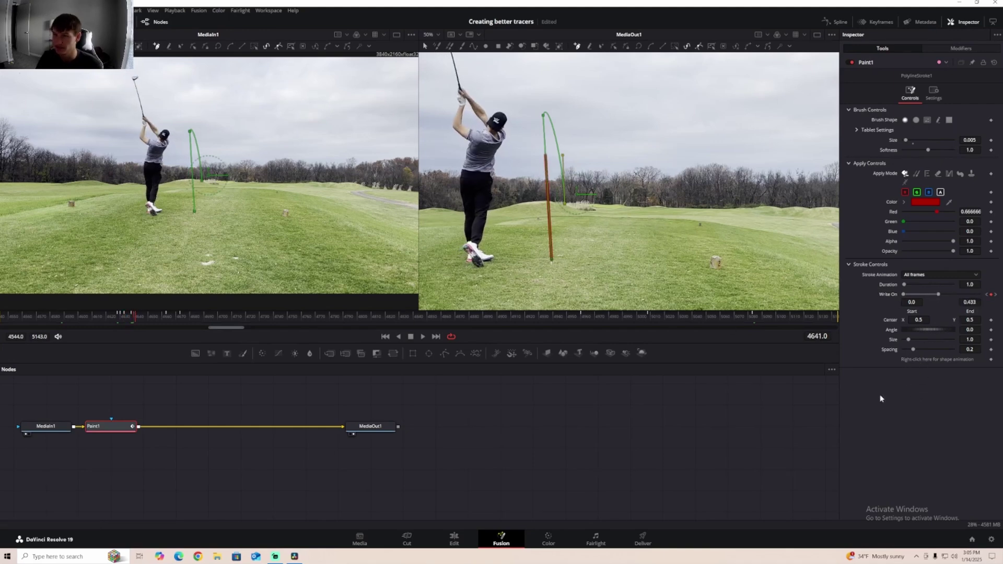
{"action": "key", "text": "space"}
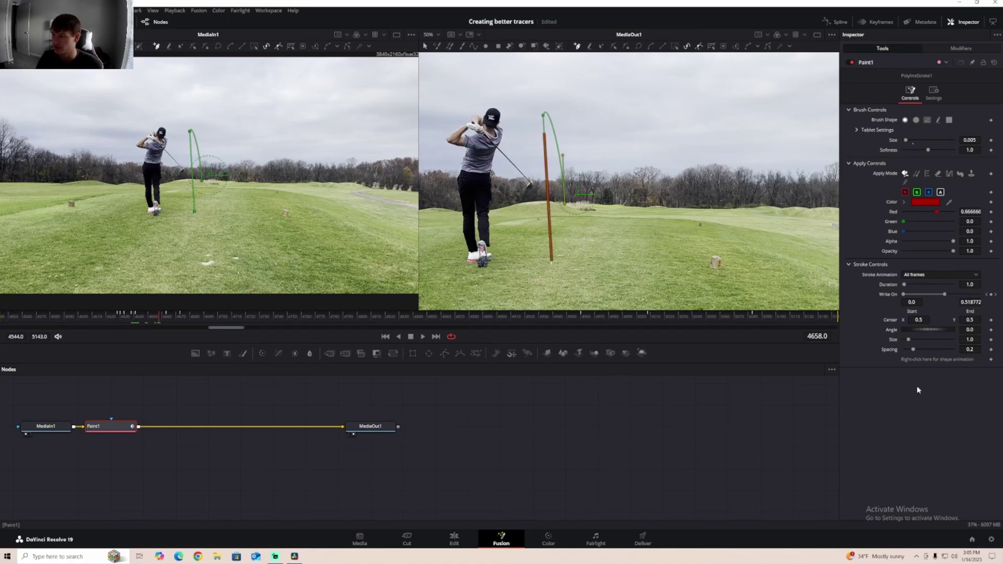
- Replay the clip full screen from the edit timeline's start to check the adjusted tracer speed and its disappearance
{"action": "left_click", "coordinate": [452, 538]}
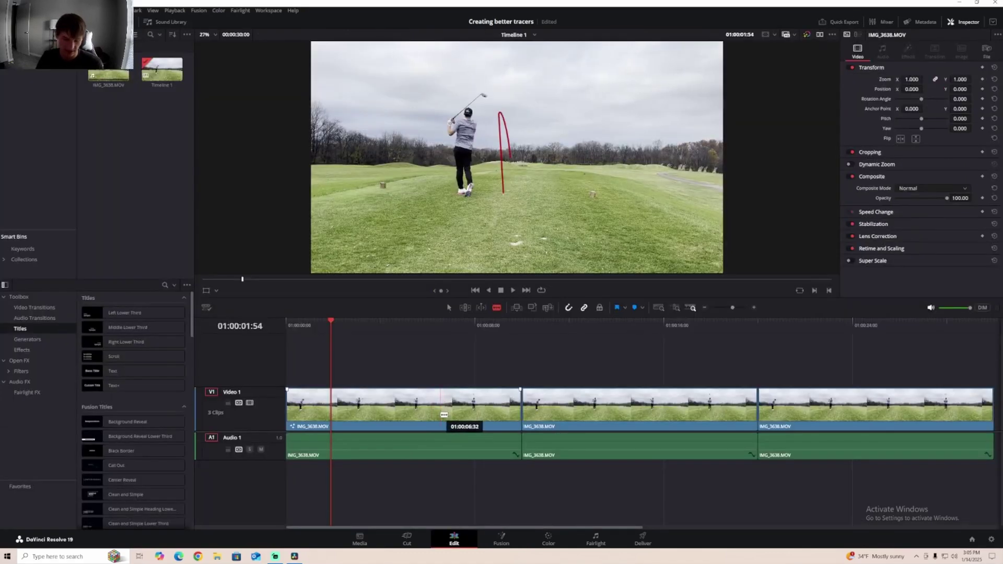
{"action": "key", "text": "ctrl+f"}
{"action": "left_click", "coordinate": [366, 534]}
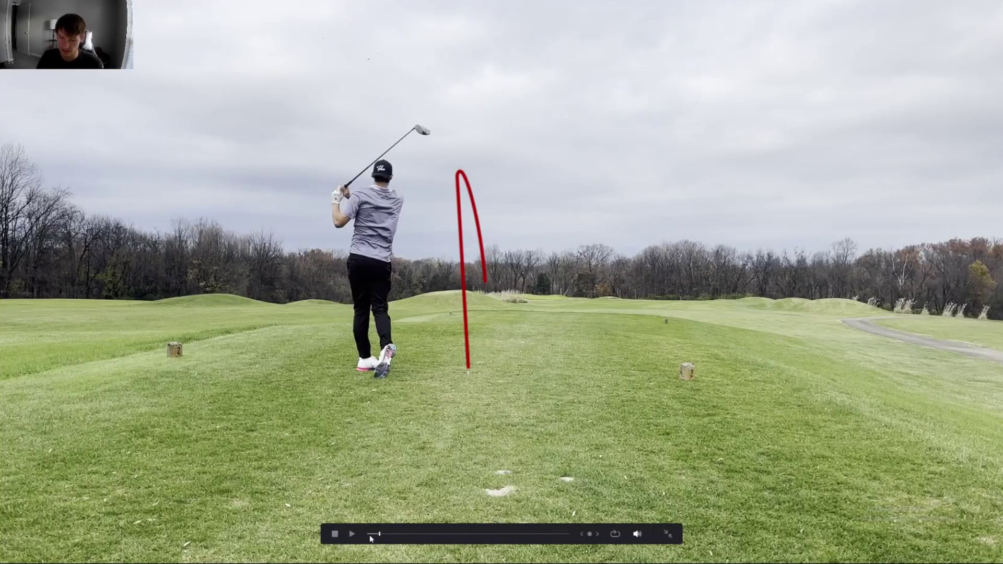
{"action": "key", "text": "space"}
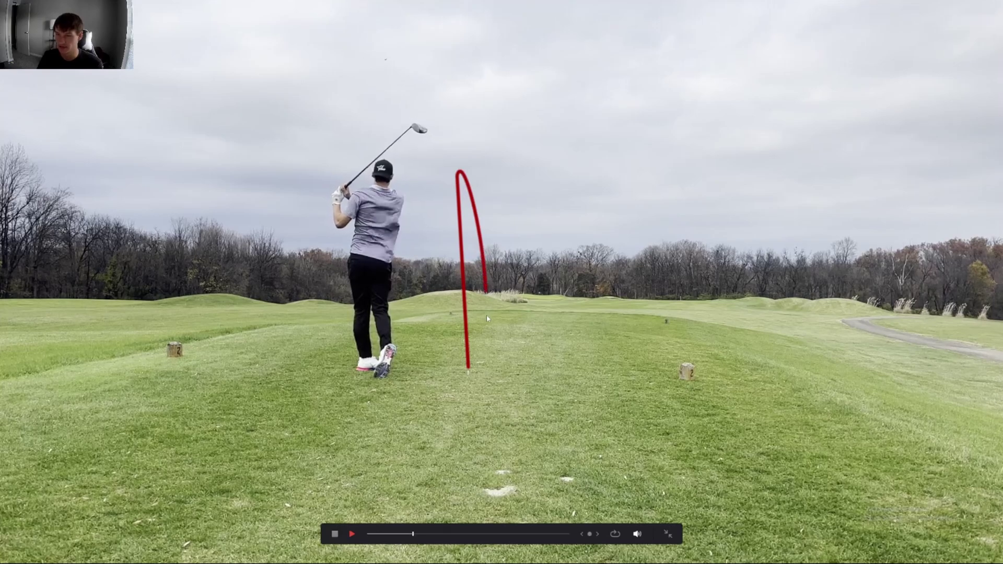
{"action": "key", "text": "Escape"}
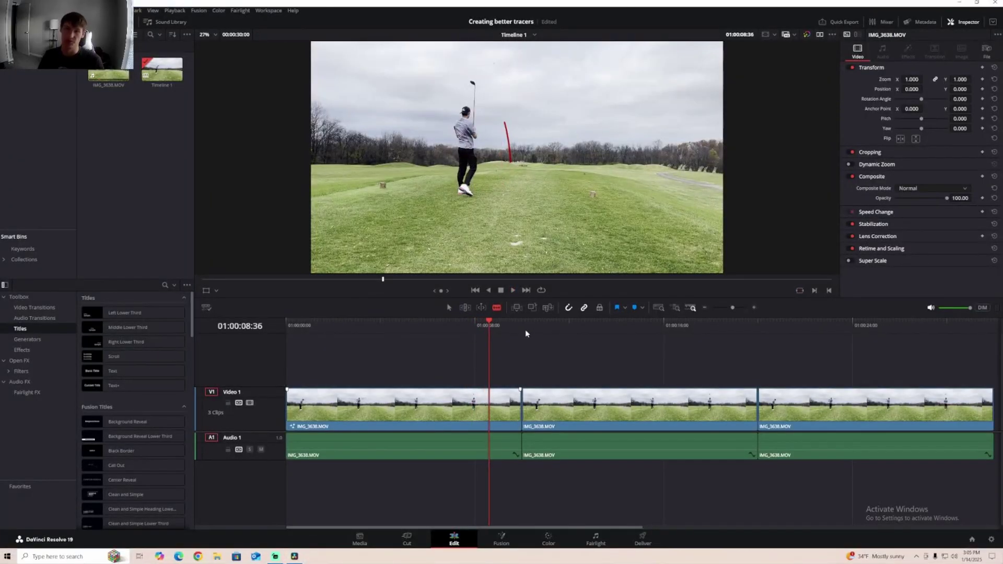